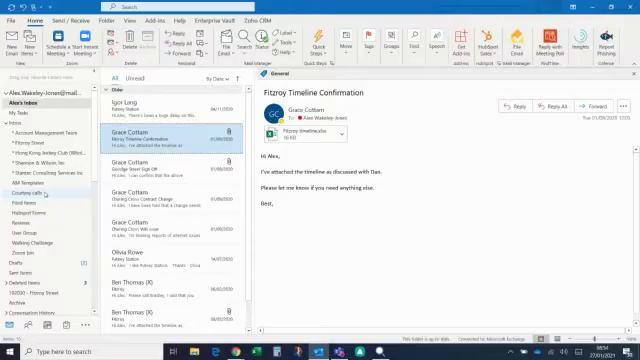
left_click(513, 106)
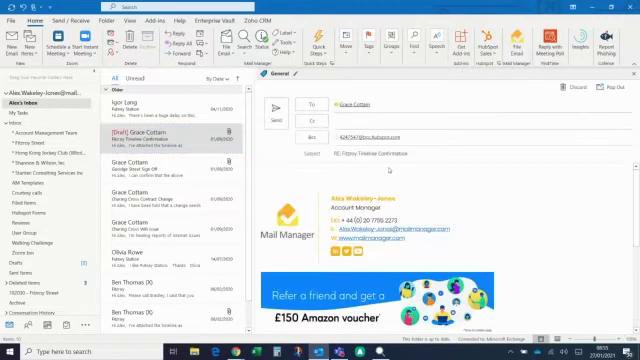
type("HiPlease proceed")
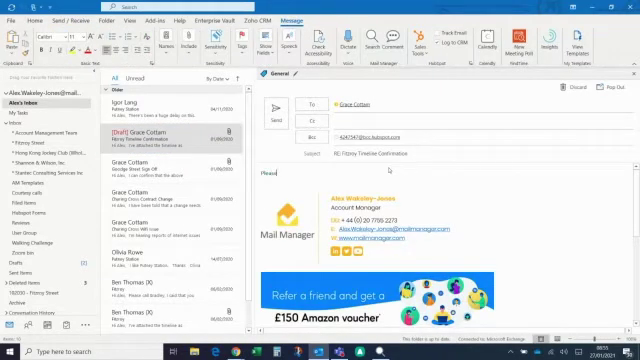
type(" as d")
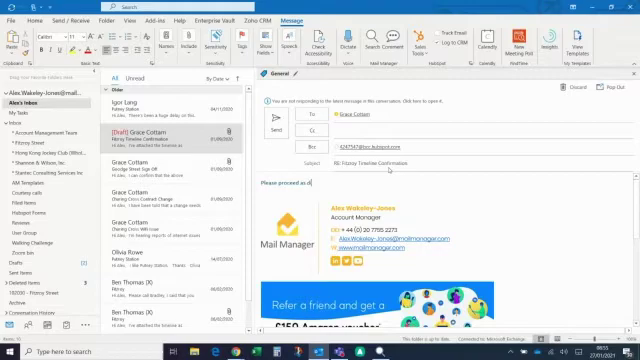
type("iscussed")
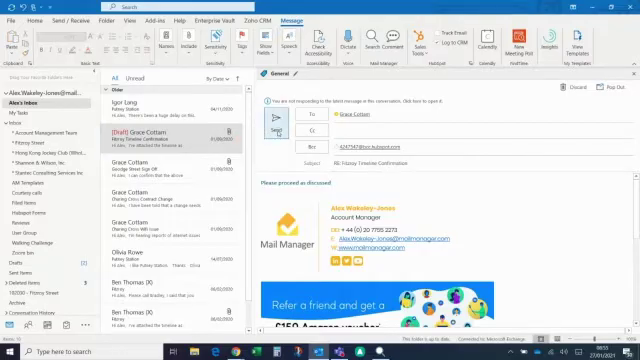
- Send the reply, bringing up Mail Manager's filing dialog with Fitzroy Street suggested
left_click(276, 120)
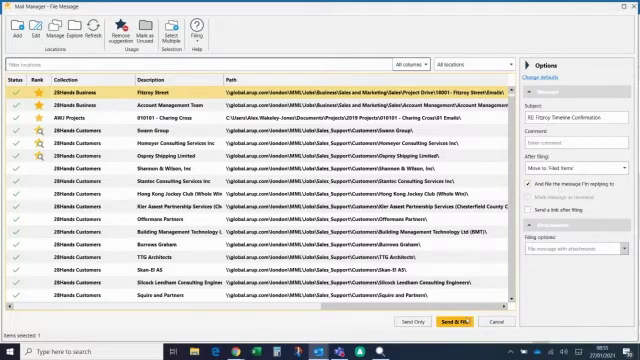
- Confirm Send & File to Fitzroy Street, filing the Fitzroy Timeline Confirmation original too
key("Escape")
key("Escape")
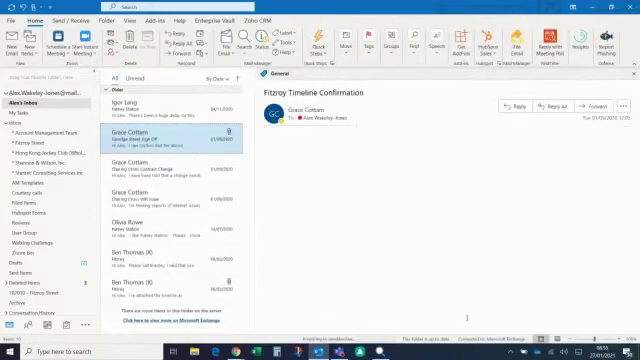